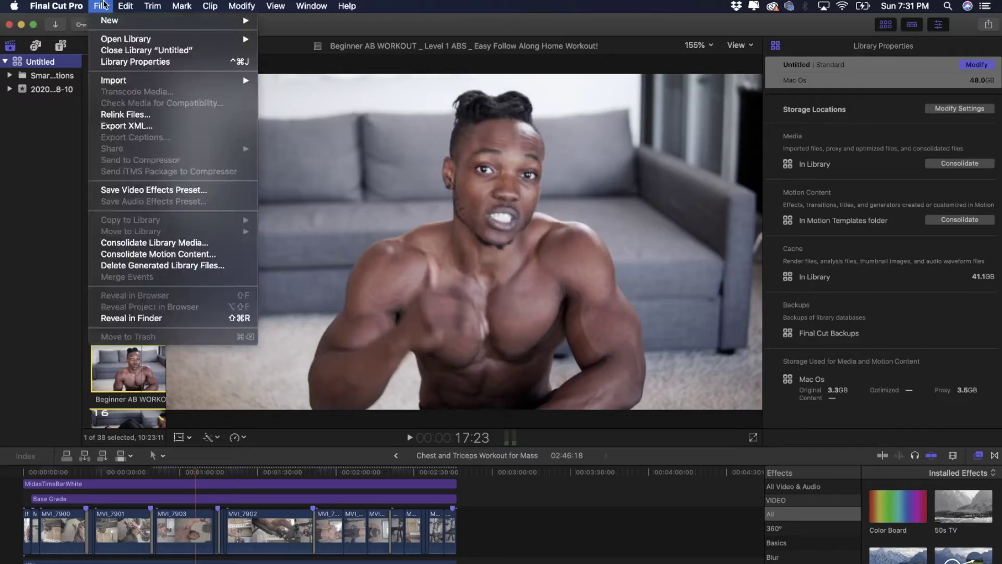
# Create the YouTubeVideo project with a Custom video format at 1920 x 1080.
pyautogui.moveTo(108, 22)
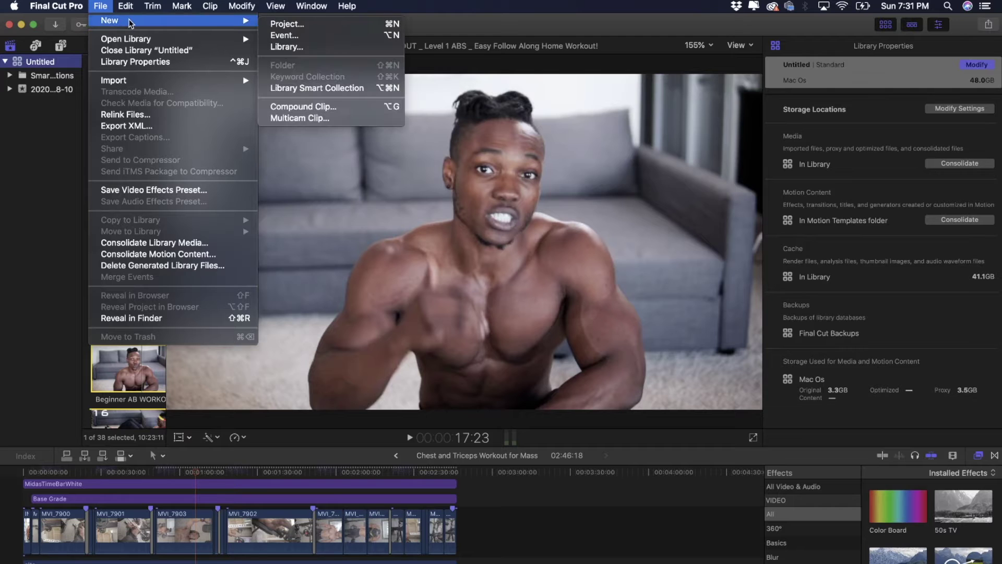
pyautogui.click(328, 25)
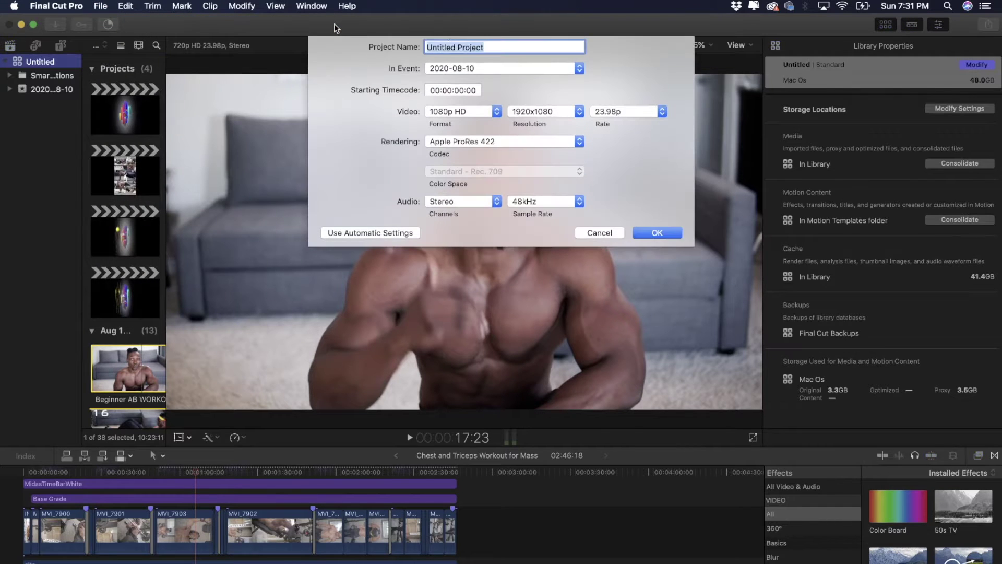
pyautogui.write('YouTubeVideo')
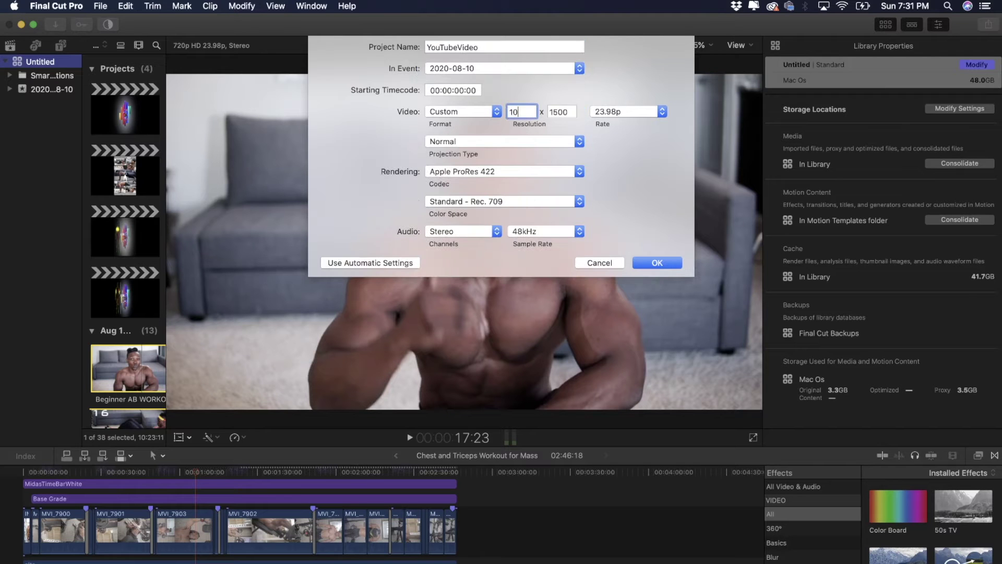
pyautogui.press('Tab')
pyautogui.write('1920')
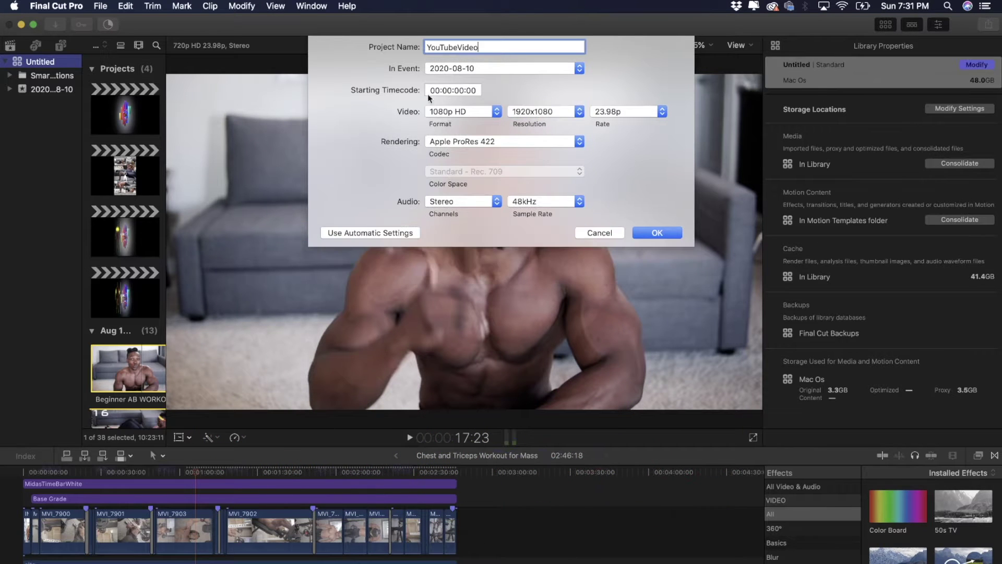
pyautogui.click(476, 112)
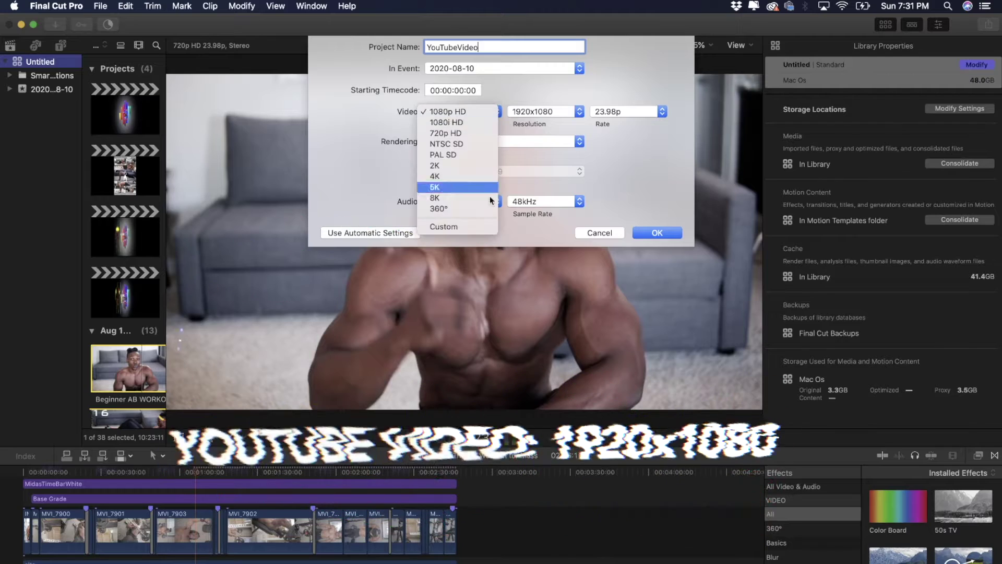
pyautogui.click(484, 228)
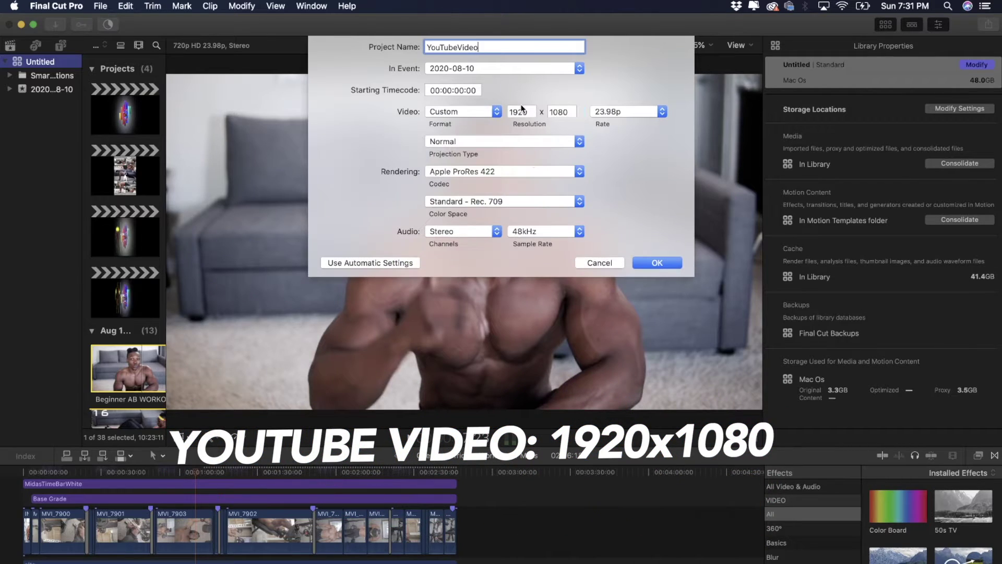
pyautogui.doubleClick(519, 111)
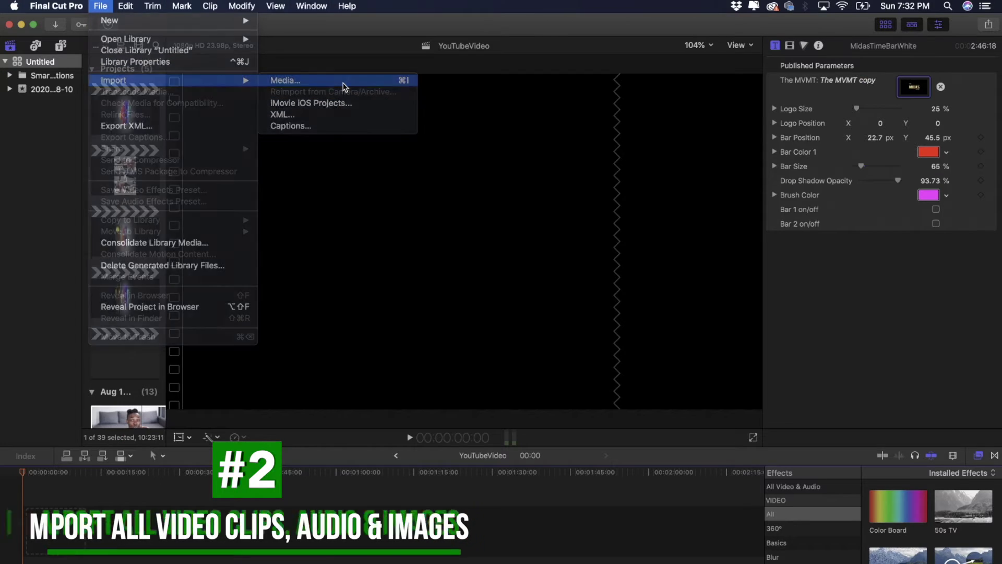
# Select 28 of the 36 camera clips in Media Import and import them into the library.
pyautogui.click(340, 82)
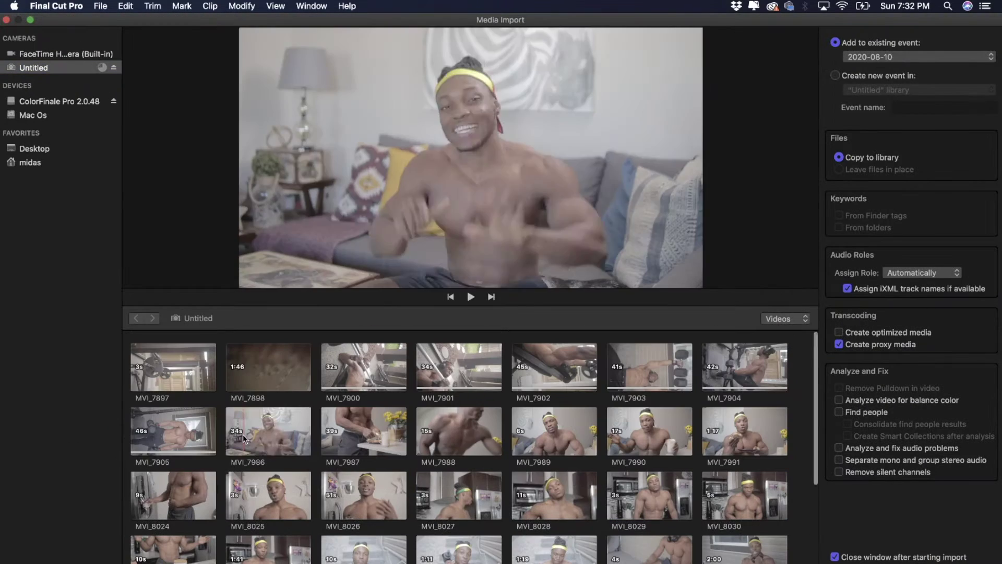
pyautogui.press('super+a')
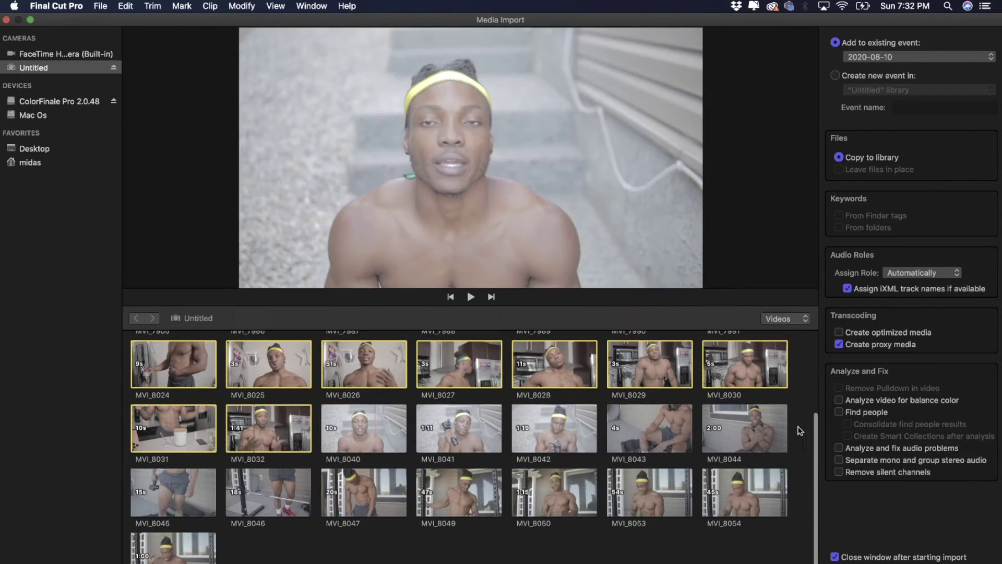
pyautogui.scroll(-2, 255, 504)
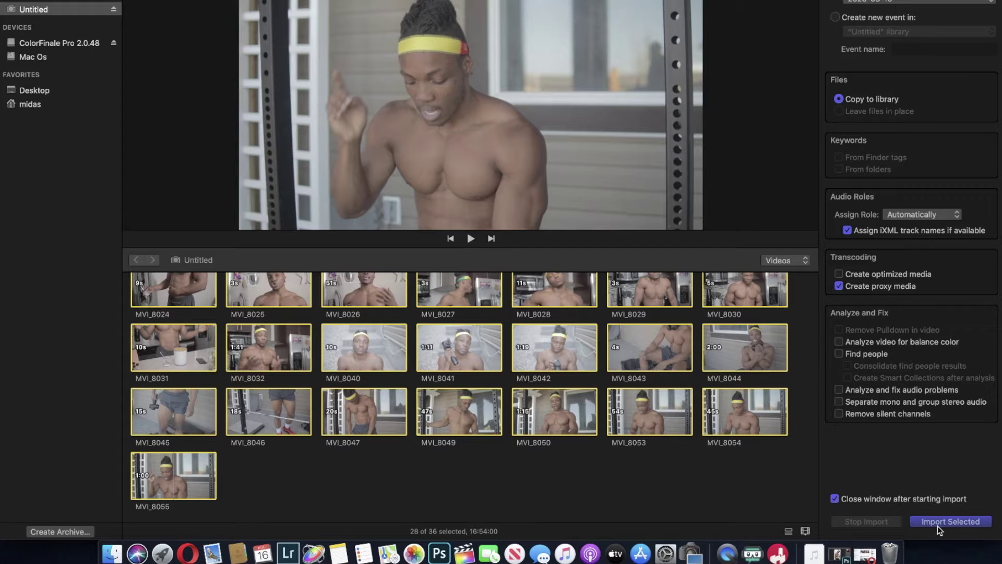
pyautogui.click(937, 525)
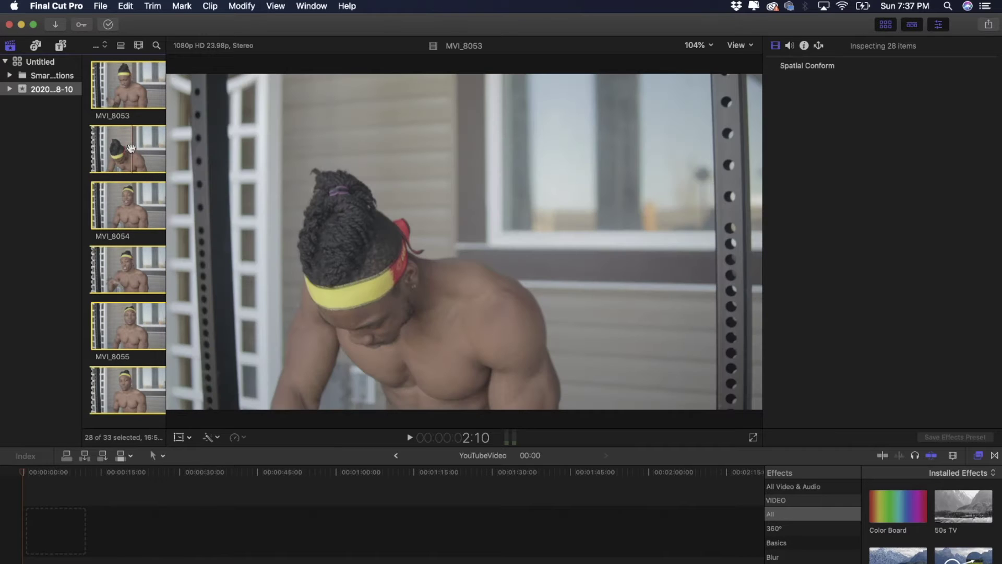
# Drop the selected clips onto the empty YouTubeVideo timeline and preview a later point.
pyautogui.moveTo(41, 408); pyautogui.dragTo(33, 537)
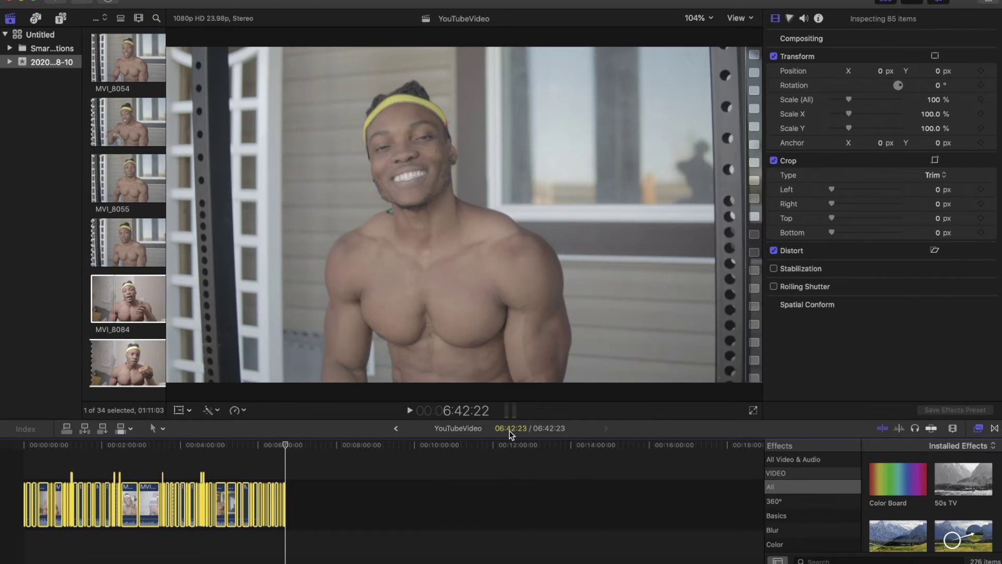
pyautogui.click(100, 444)
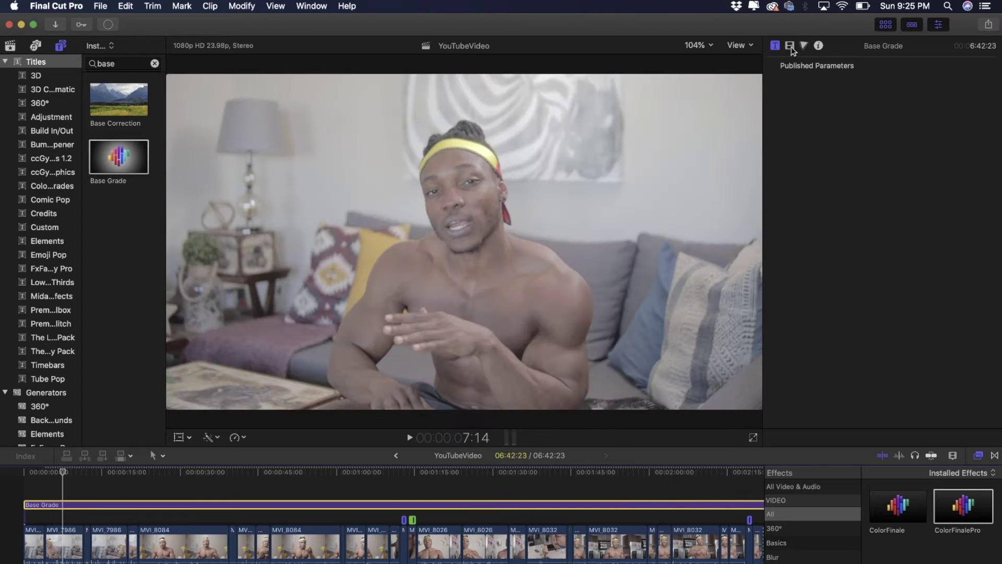
# With scopes shown, set Base Grade's Color Finale Pro to exposure -0.19, contrast 36, pivot 44, saturation 1.0.
pyautogui.click(790, 46)
pyautogui.press('super+7')
pyautogui.click(933, 243)
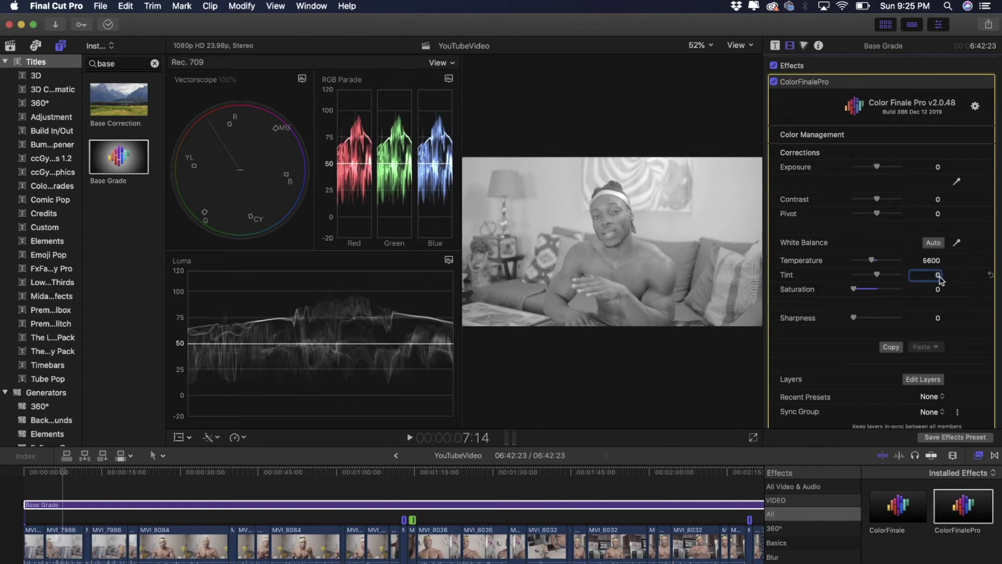
pyautogui.moveTo(877, 198); pyautogui.dragTo(897, 213)
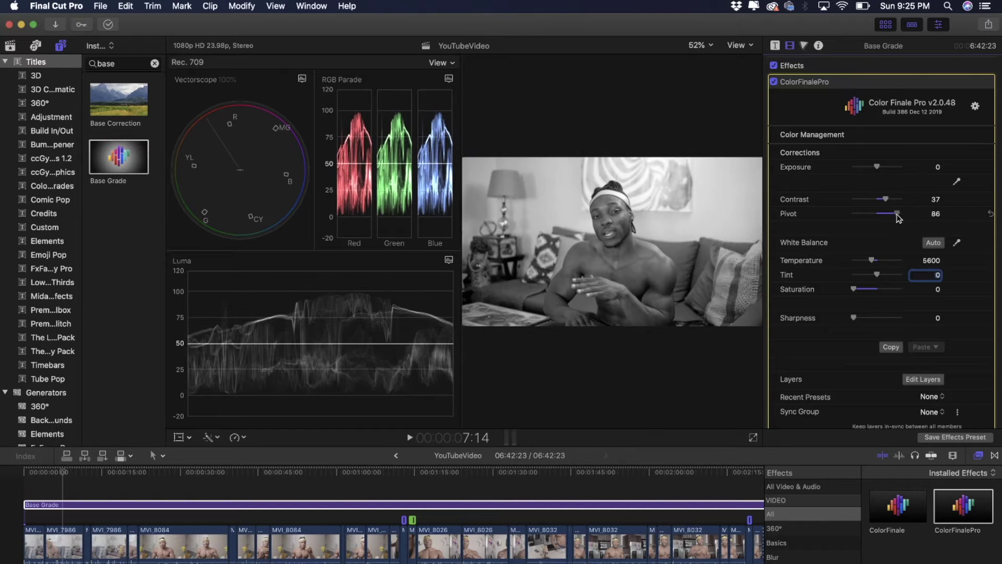
pyautogui.moveTo(876, 167); pyautogui.dragTo(875, 166)
pyautogui.moveTo(897, 213); pyautogui.dragTo(877, 246)
pyautogui.scroll(-2, 882, 235)
pyautogui.click(166, 475)
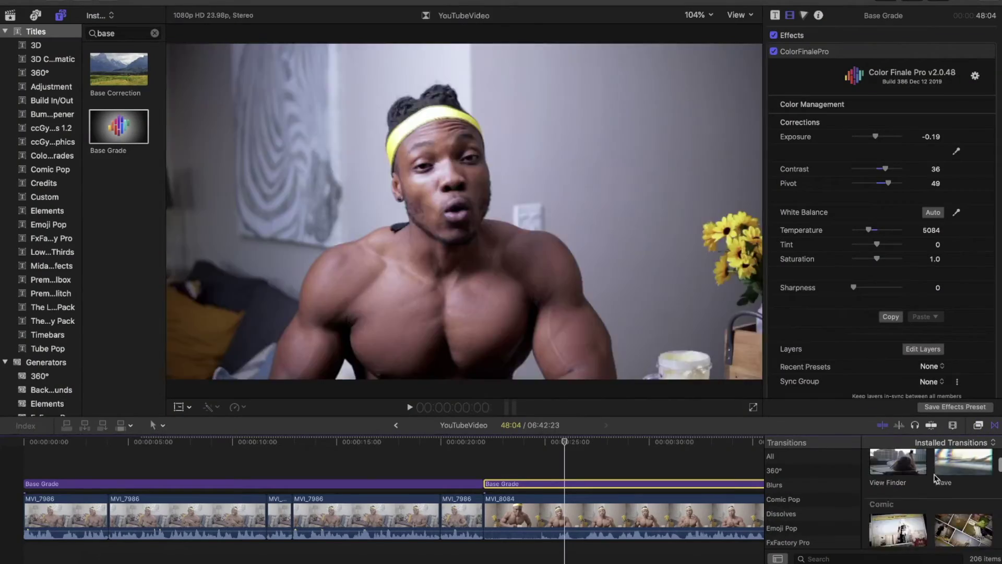
# Add the Fall transition between two clips, play it back and check the Base Grade values.
pyautogui.scroll(3, 929, 496)
pyautogui.moveTo(897, 488); pyautogui.dragTo(483, 514)
pyautogui.press('space')
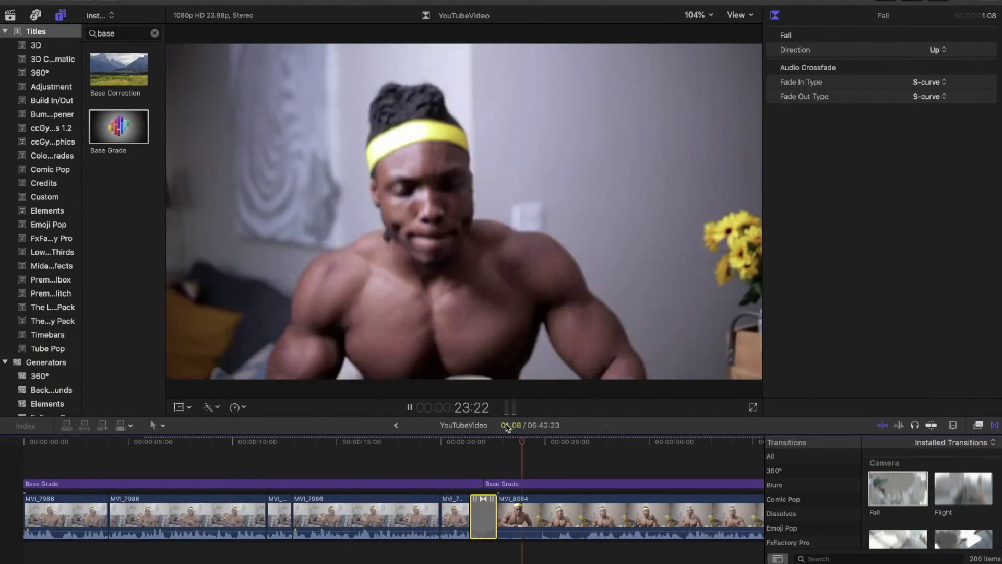
pyautogui.press('space')
pyautogui.click(557, 483)
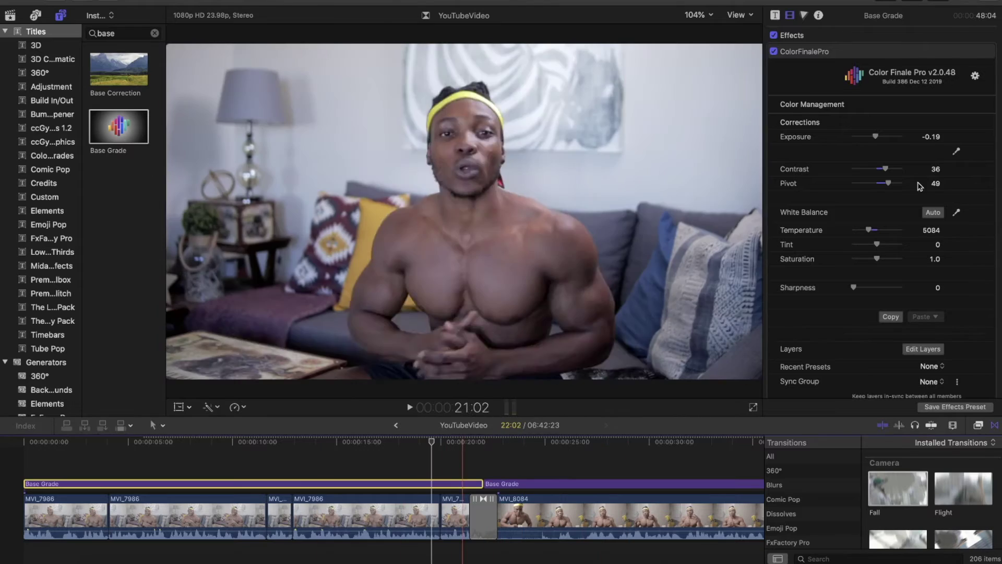
pyautogui.click(431, 483)
pyautogui.press('space')
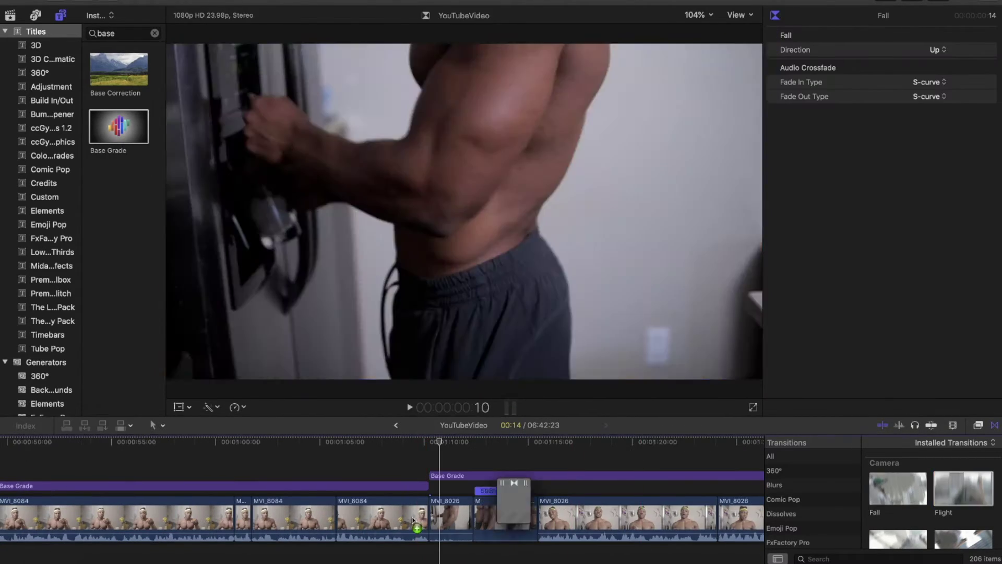
# Add another transition at a later cut and Rotate at the MVI_8050/MVI_8053 cut.
pyautogui.moveTo(412, 520); pyautogui.dragTo(424, 504)
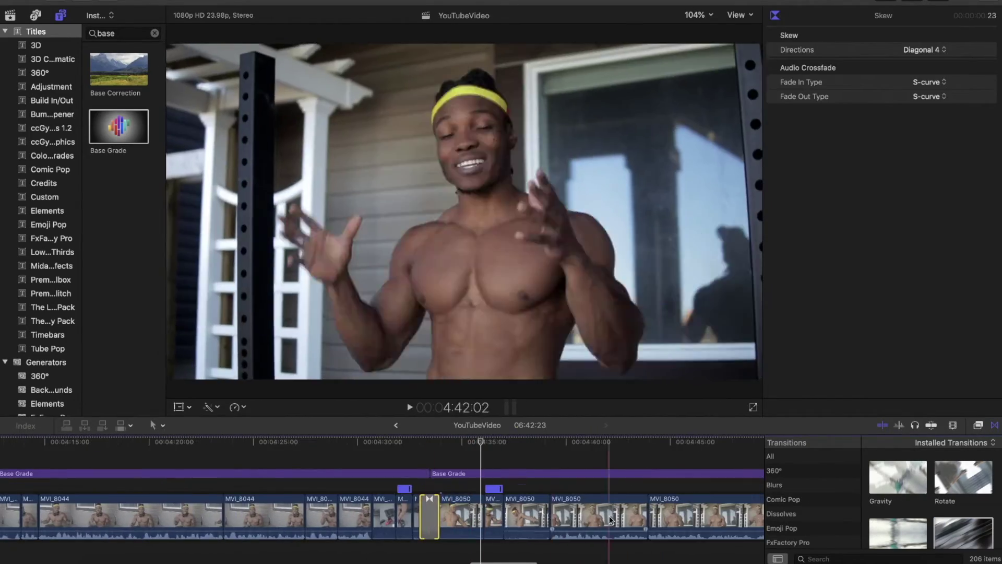
pyautogui.press('space')
pyautogui.moveTo(962, 477); pyautogui.dragTo(532, 514)
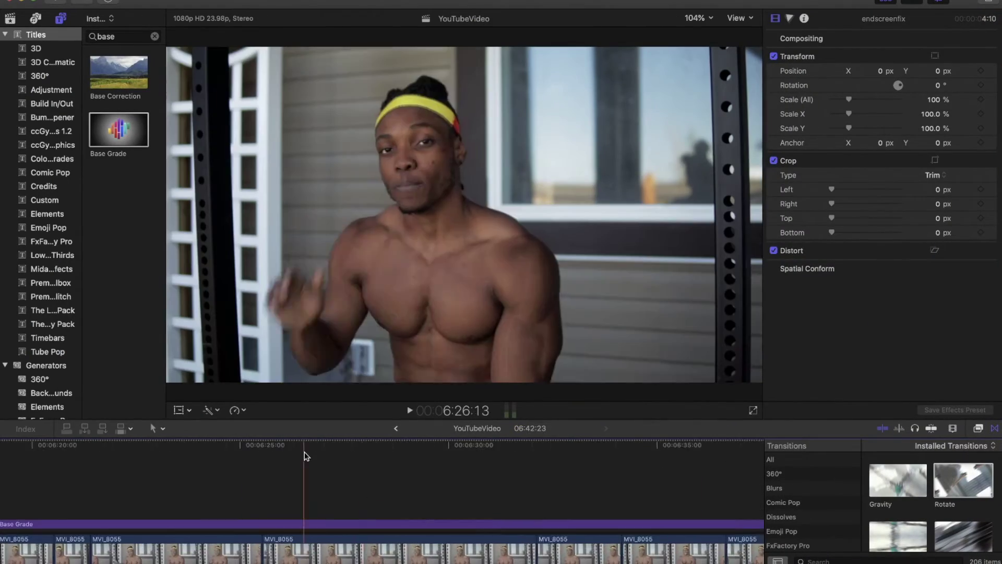
# Extend the endscreenfix clip leftward so it starts earlier, and play back the ending.
pyautogui.moveTo(600, 489); pyautogui.dragTo(457, 489)
pyautogui.press('space')
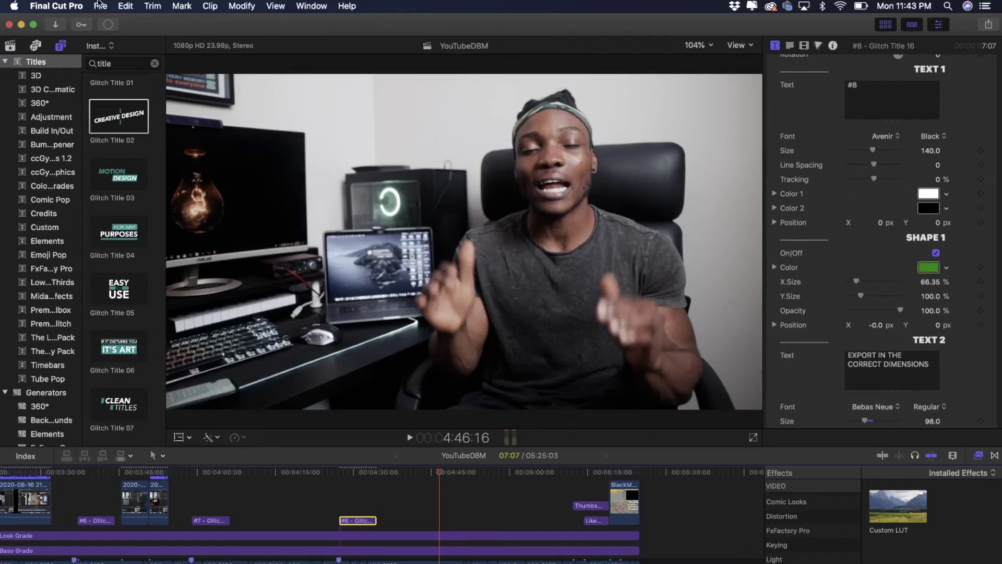
# Start a Master File export with Computer format and the H.264 Better Quality codec.
pyautogui.click(100, 6)
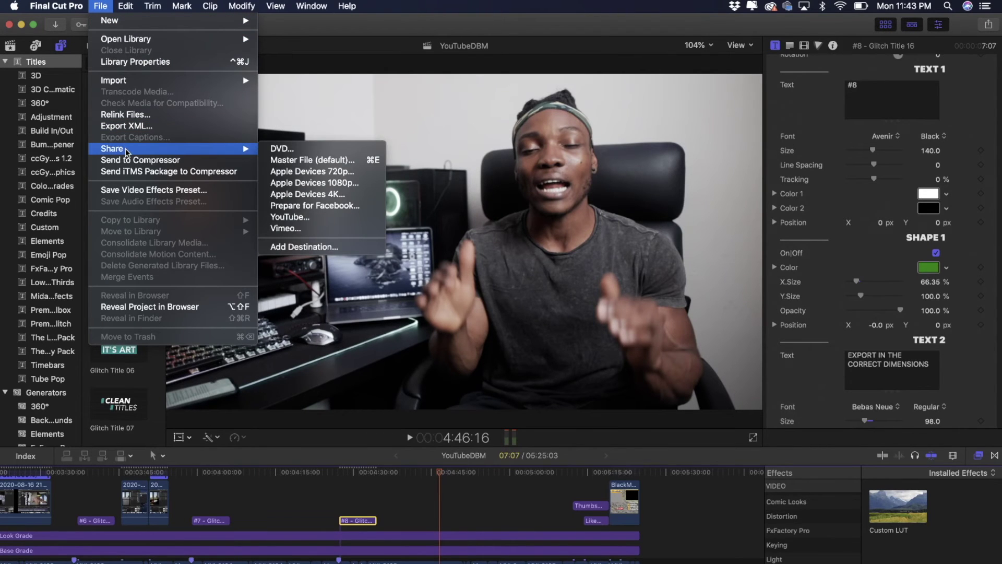
pyautogui.moveTo(253, 152)
pyautogui.click(312, 159)
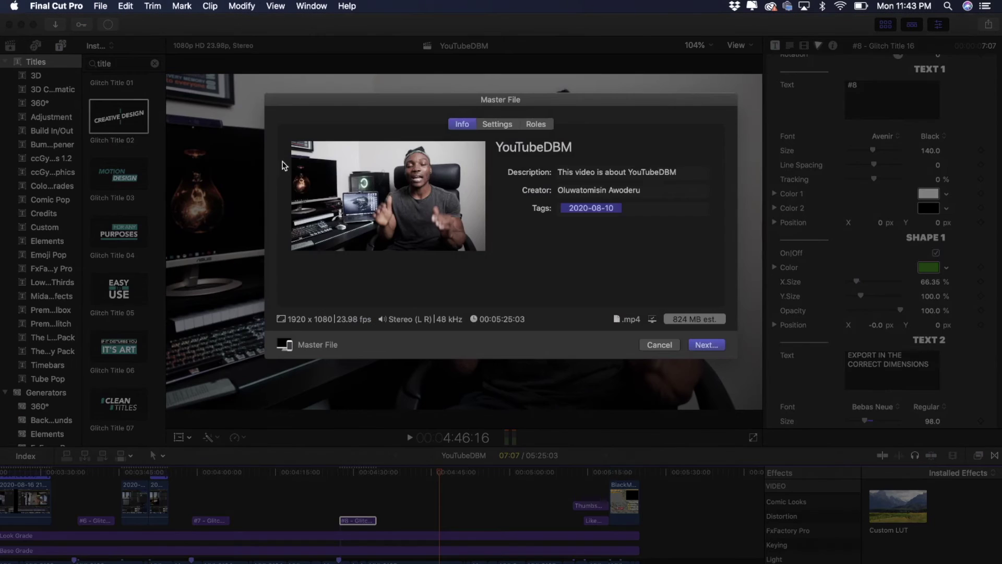
pyautogui.click(497, 123)
pyautogui.click(638, 171)
pyautogui.click(638, 186)
pyautogui.click(621, 191)
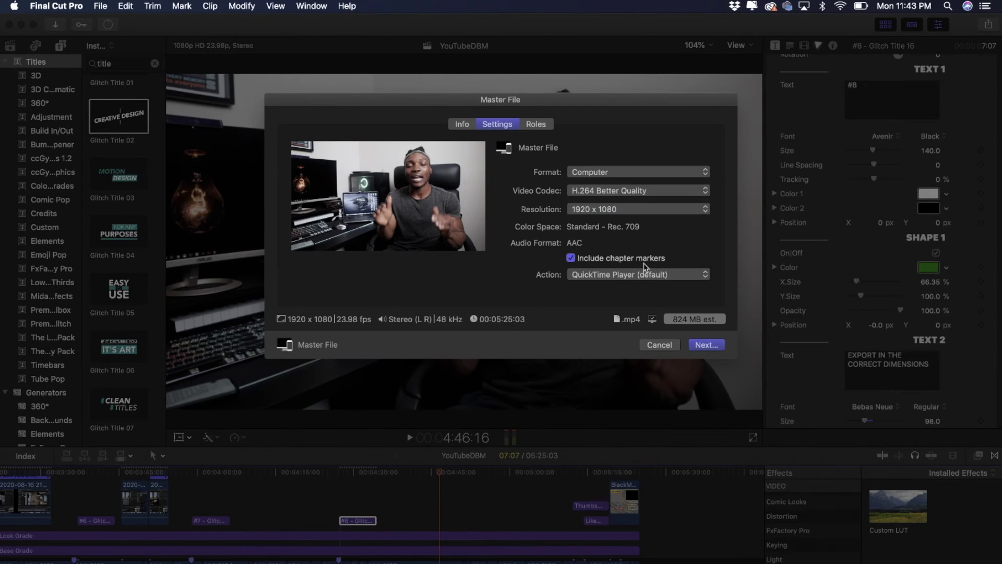
# Save the export to the Desktop and follow its progress in Background Tasks.
pyautogui.click(706, 345)
pyautogui.click(575, 173)
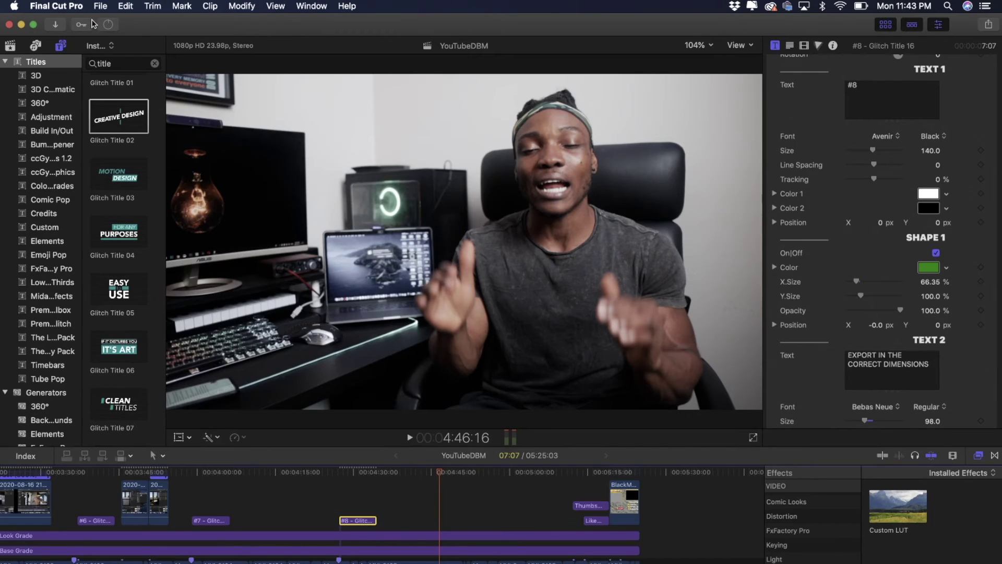
pyautogui.click(108, 25)
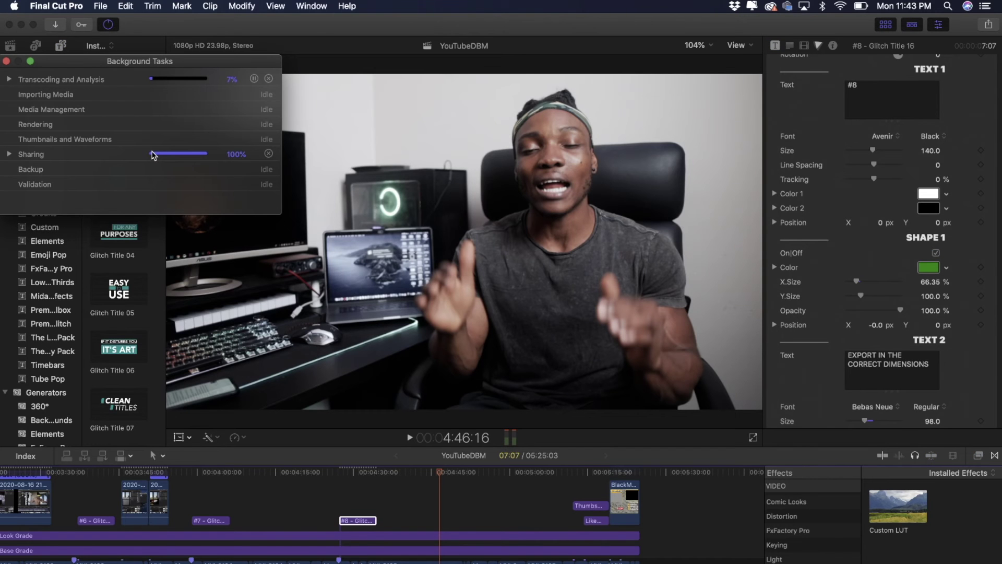